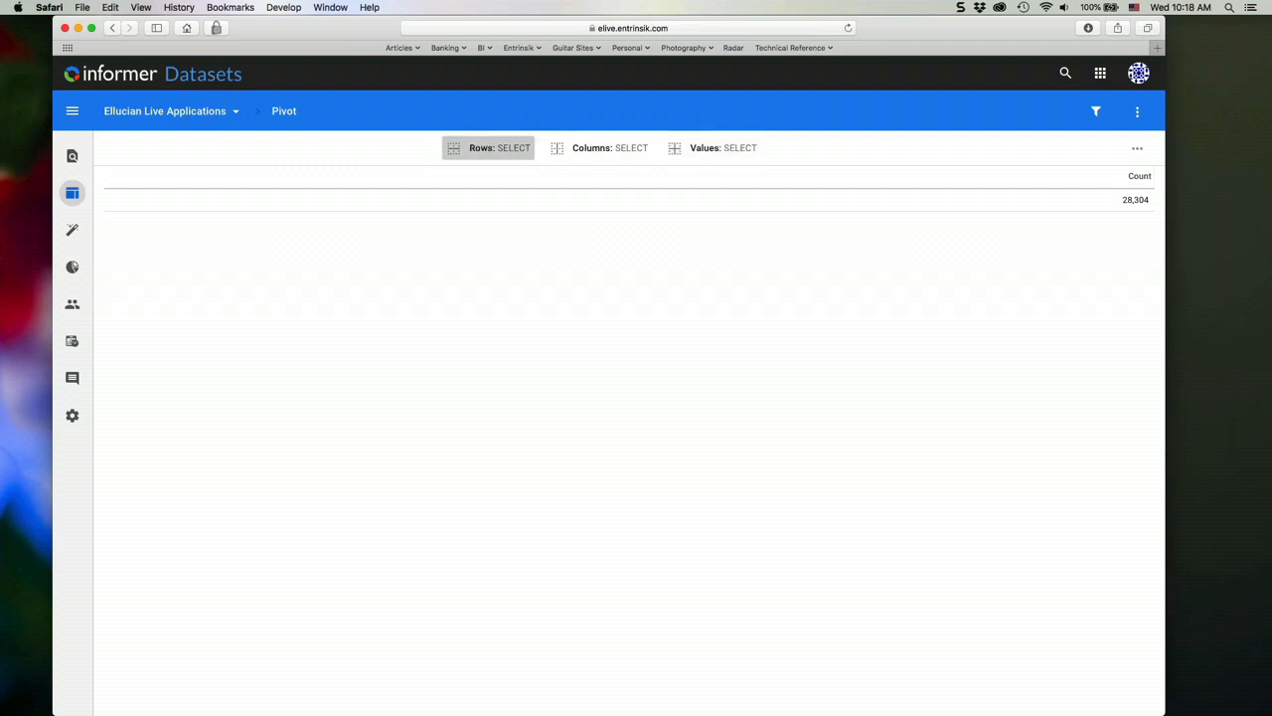
# Build a pivot of the applications with Gender as the rows and Ethnicity as the columns
pyautogui.click(488, 147)
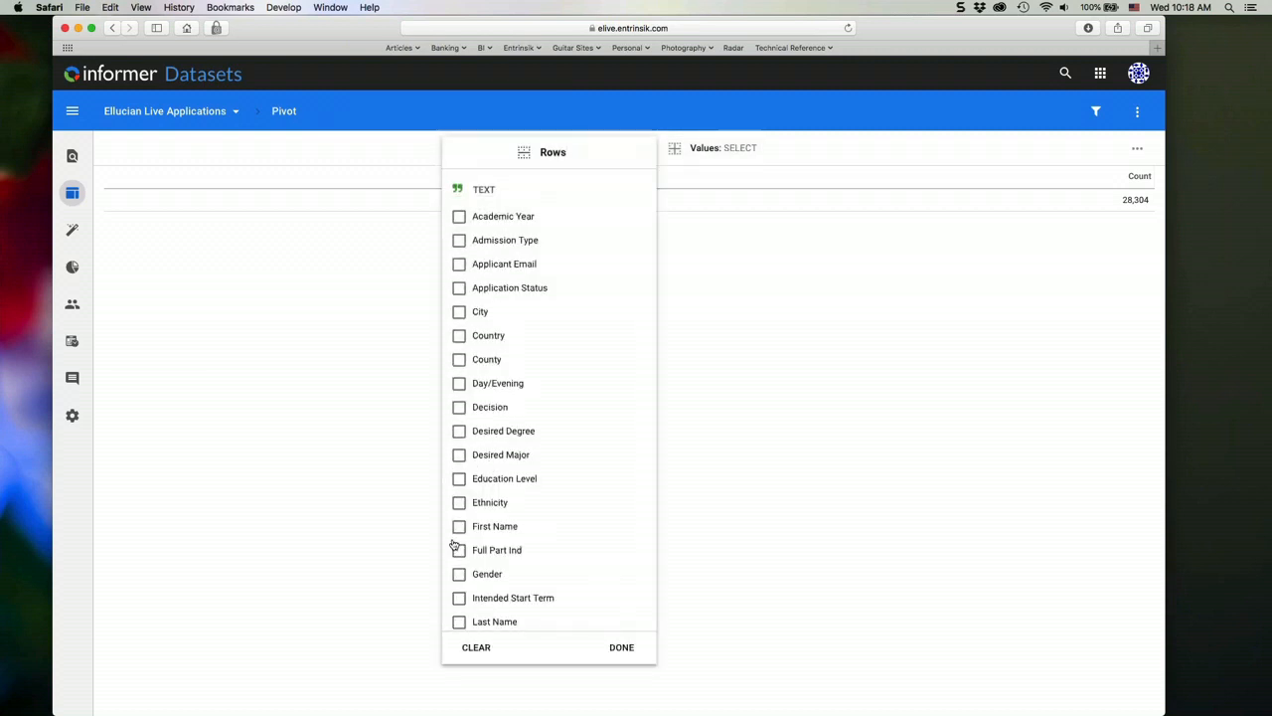
pyautogui.click(458, 573)
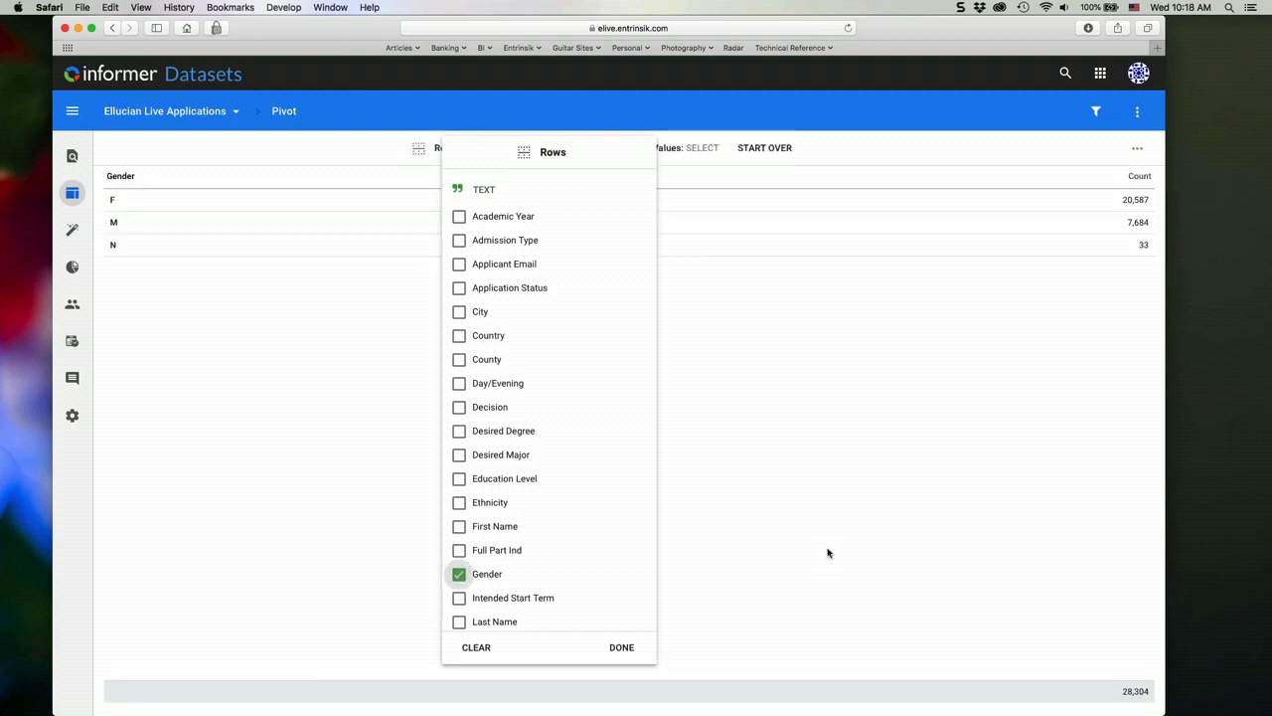
pyautogui.click(189, 434)
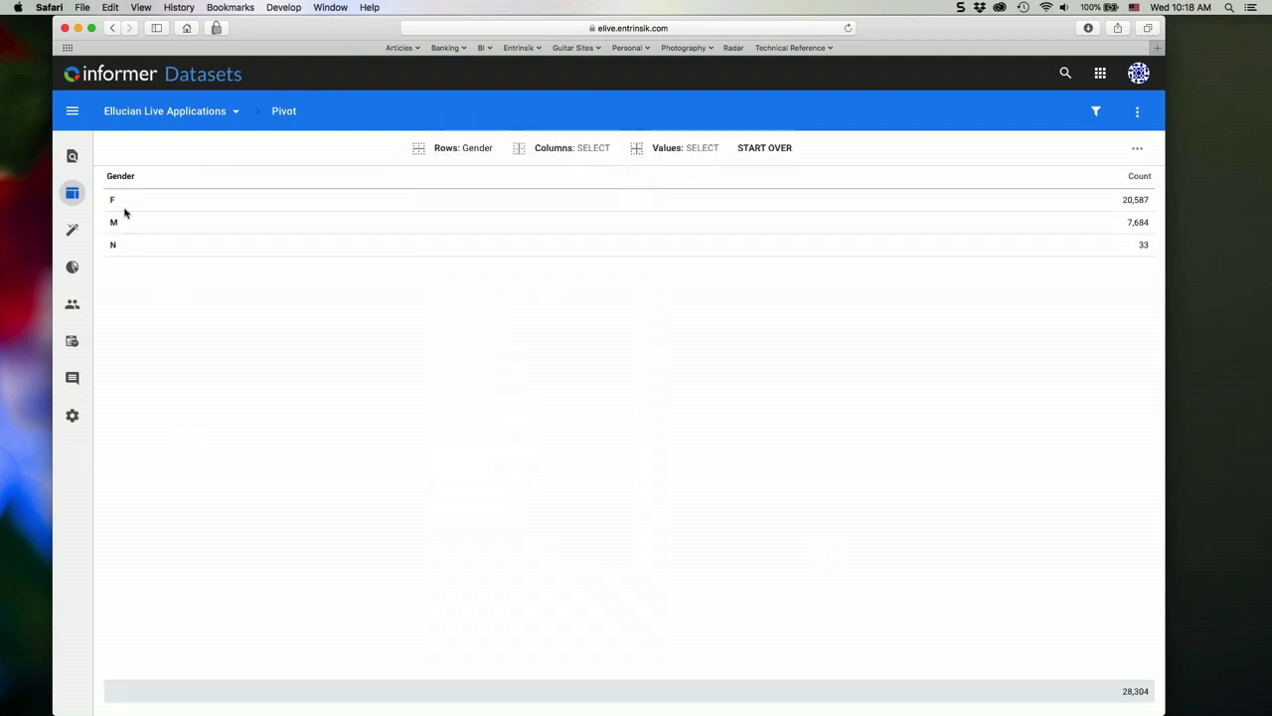
pyautogui.click(548, 149)
pyautogui.click(533, 505)
pyautogui.click(833, 500)
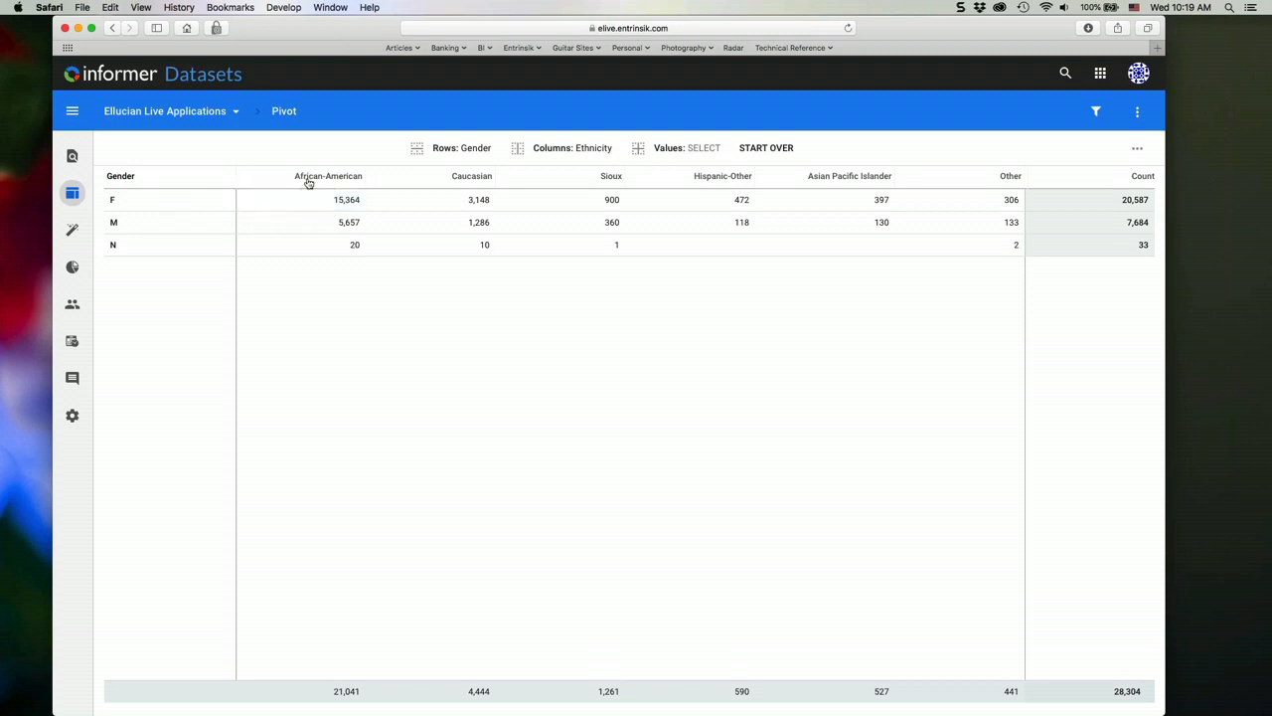
# View the applicant records behind the F / African-American cell and their download formats, then return to the pivot
pyautogui.click(342, 205)
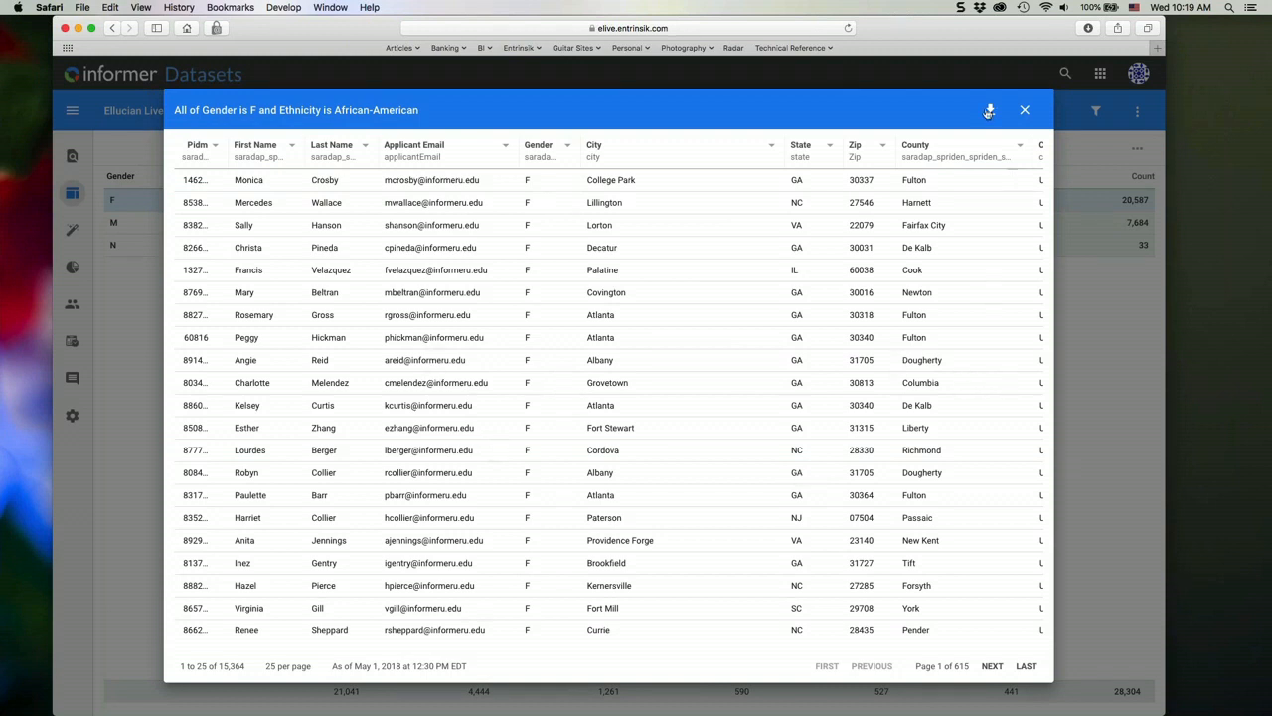
pyautogui.click(989, 112)
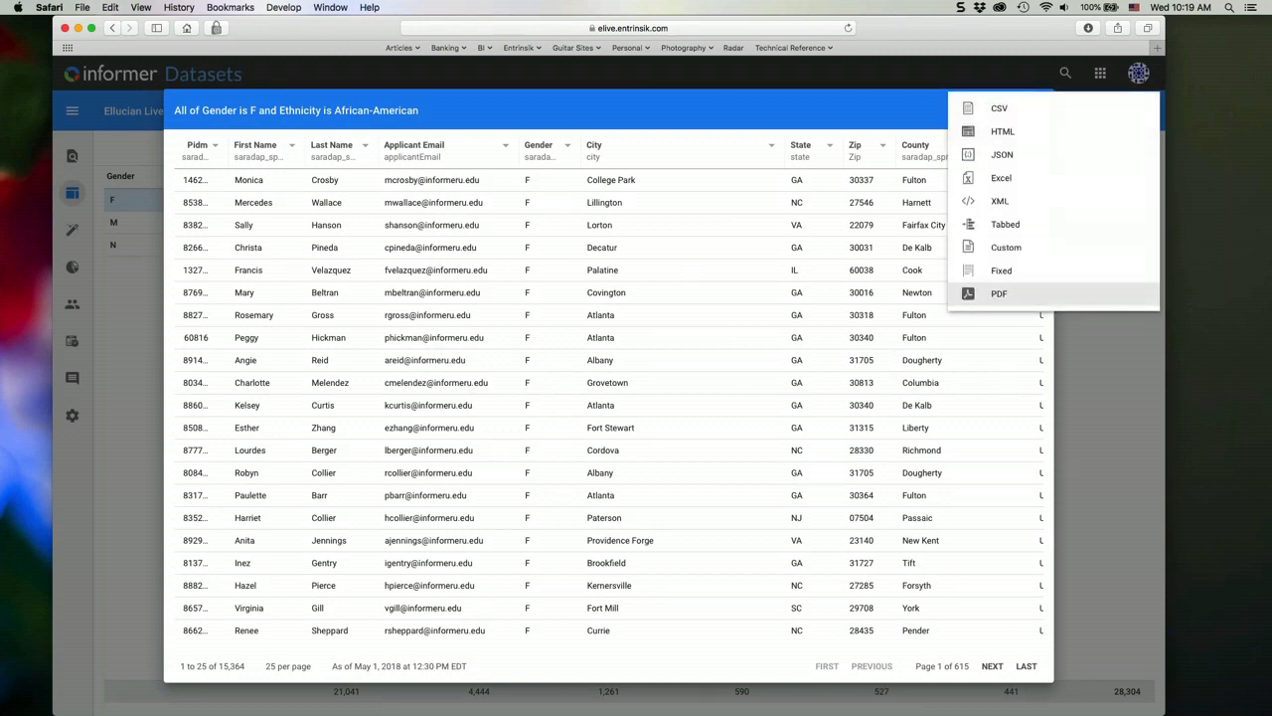
pyautogui.click(836, 114)
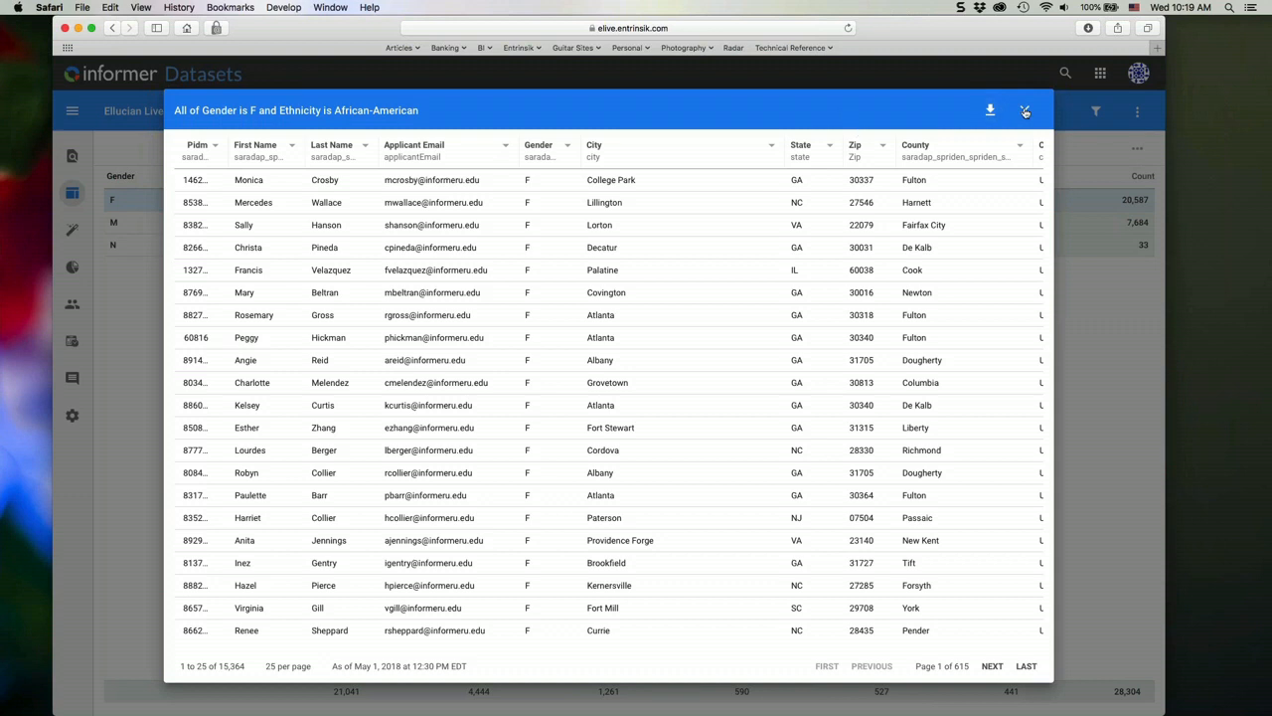
pyautogui.click(1024, 111)
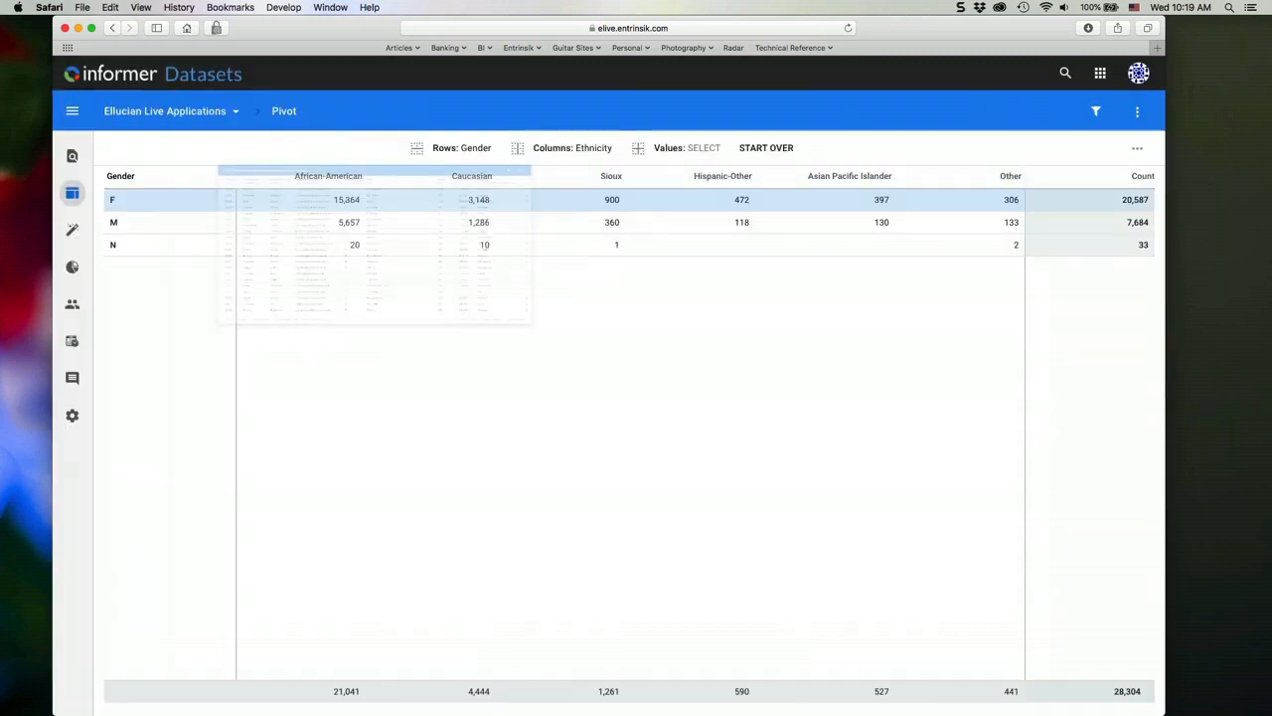
# Use the total of Meal Plan Amt as the pivot's values
pyautogui.click(686, 153)
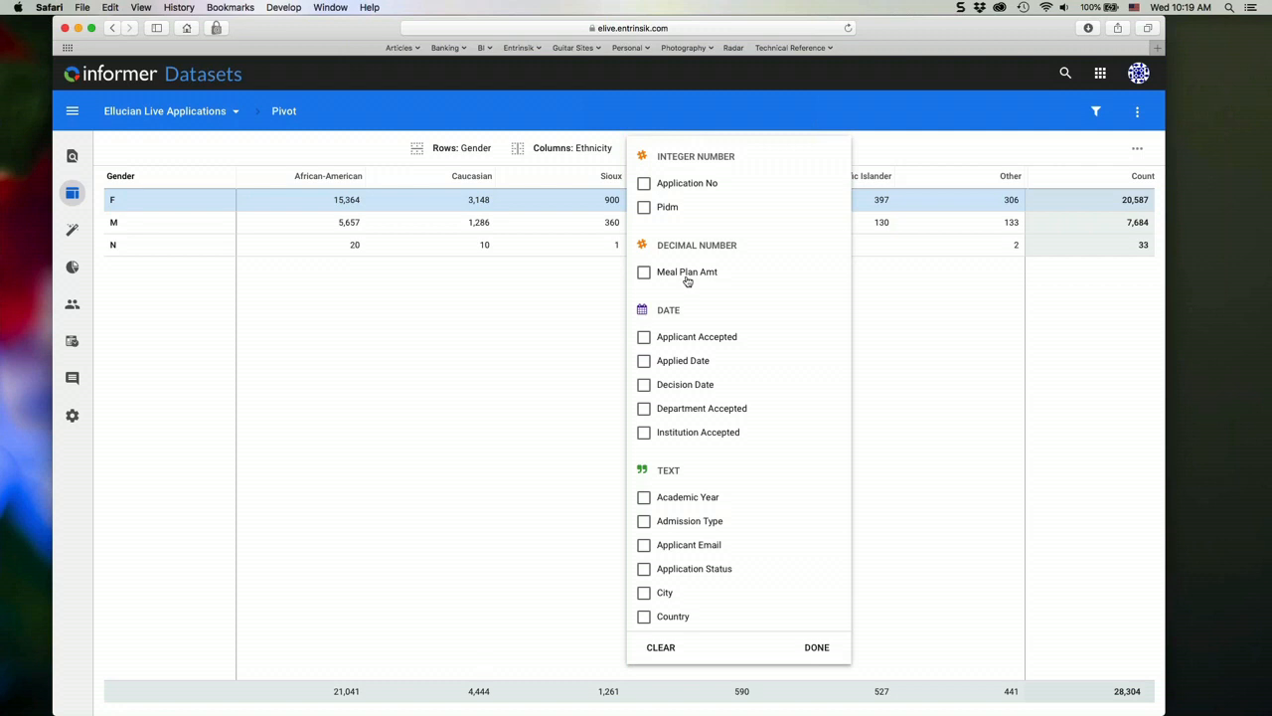
pyautogui.click(644, 273)
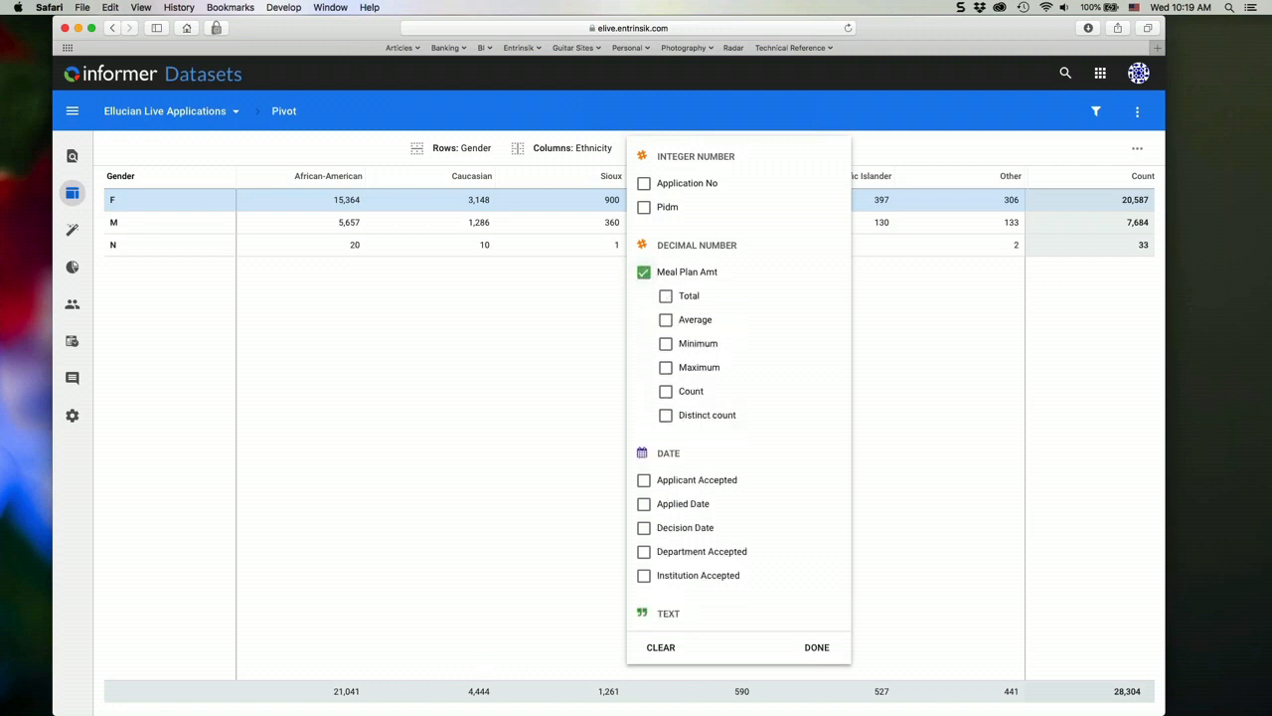
pyautogui.click(666, 296)
pyautogui.click(816, 647)
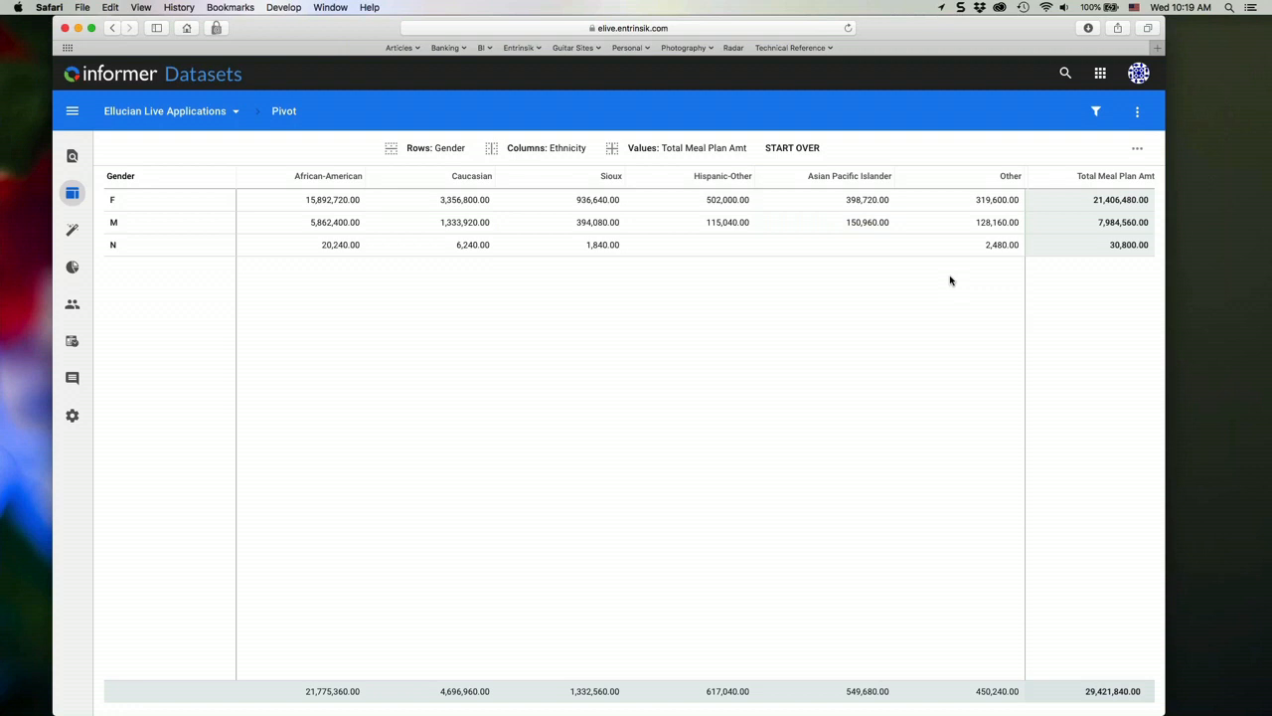
# Start the pivot over and group its rows by the Year of Applied Date
pyautogui.click(792, 149)
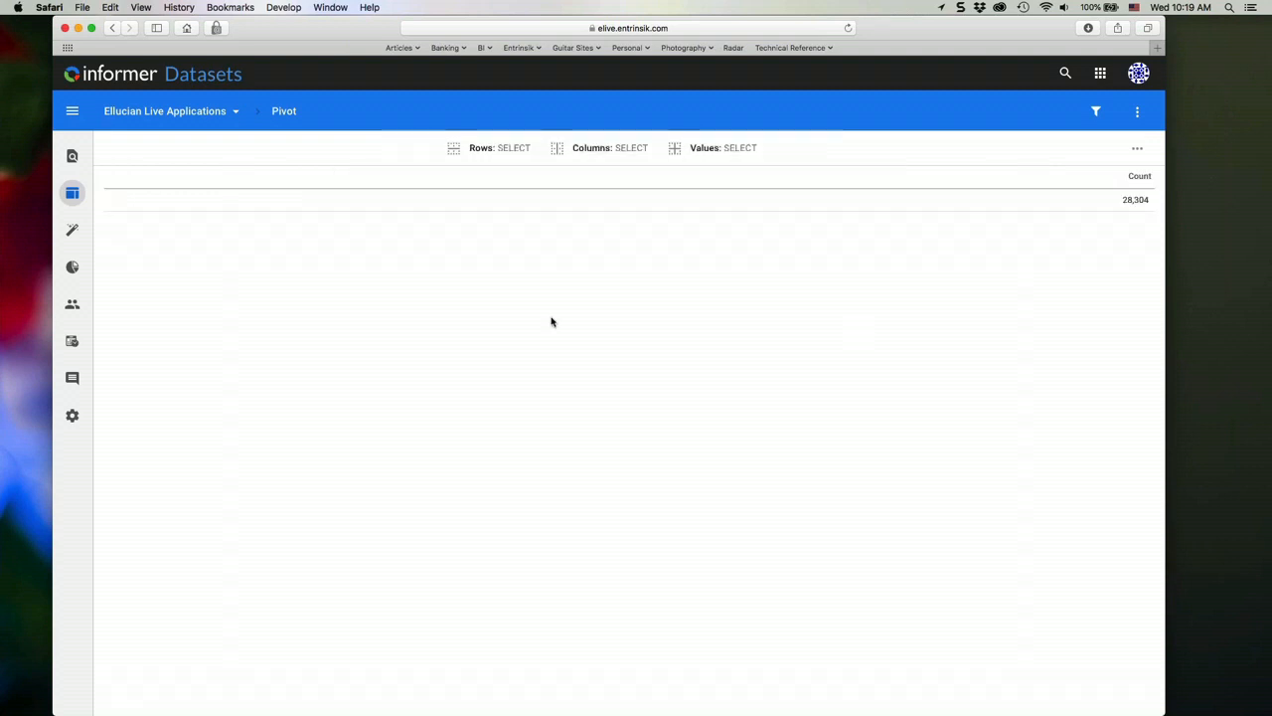
pyautogui.click(492, 147)
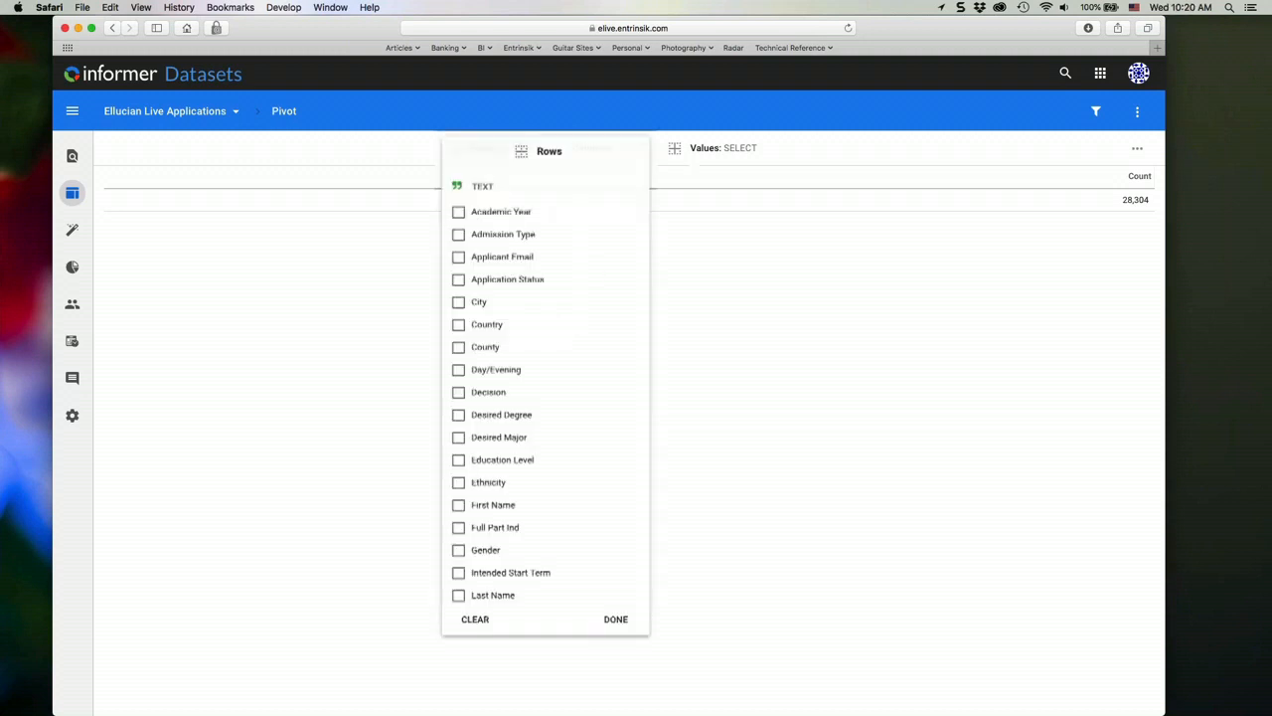
pyautogui.scroll(-10, 561, 482)
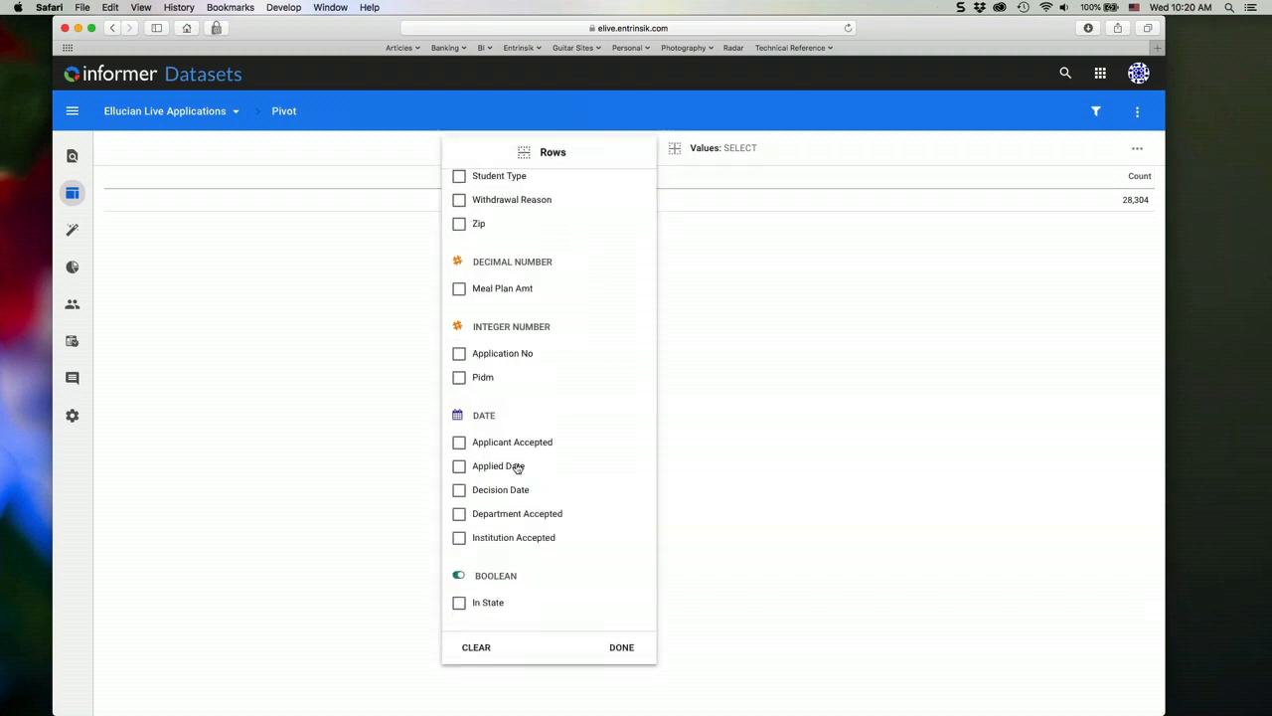
pyautogui.click(459, 466)
pyautogui.scroll(-2, 602, 506)
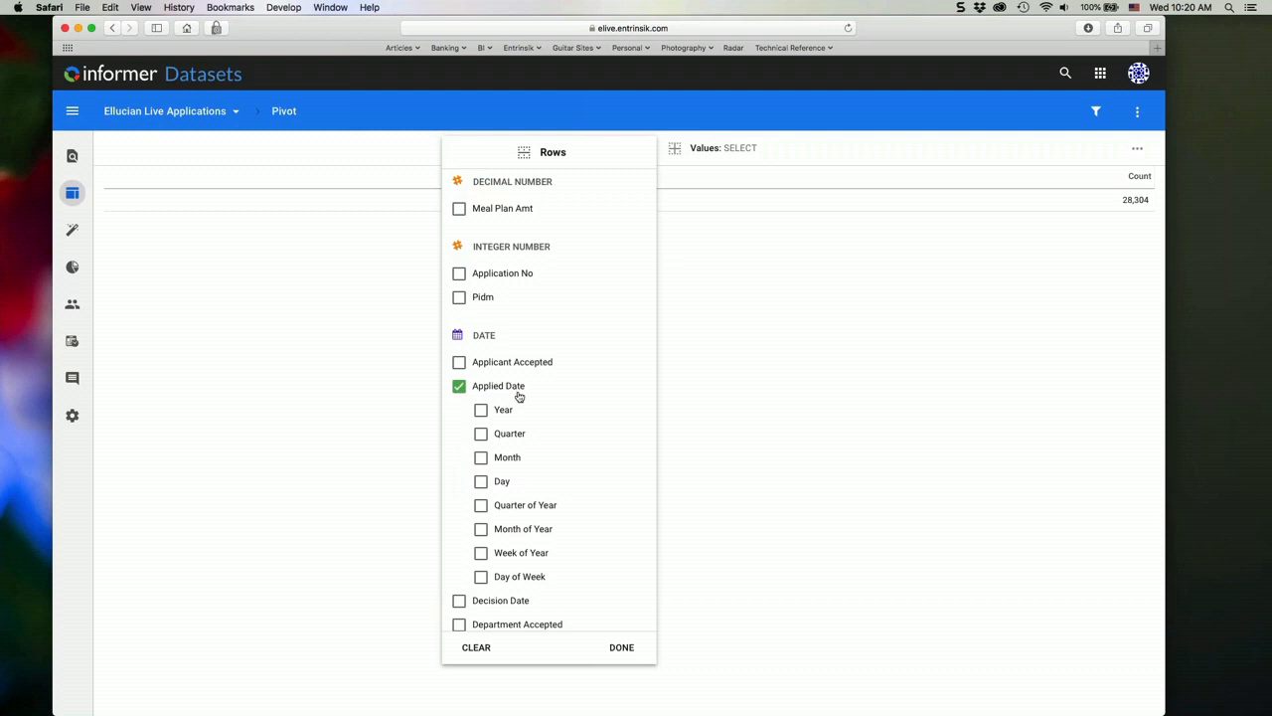
pyautogui.click(482, 411)
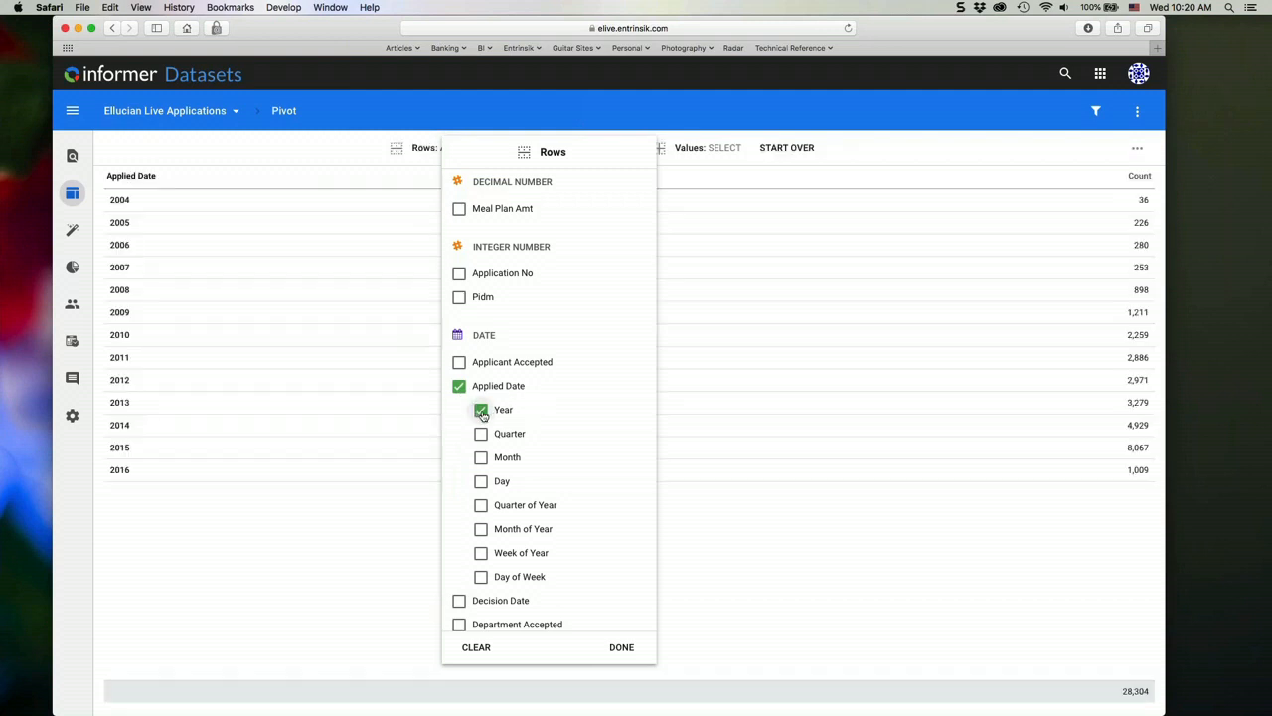
pyautogui.click(621, 647)
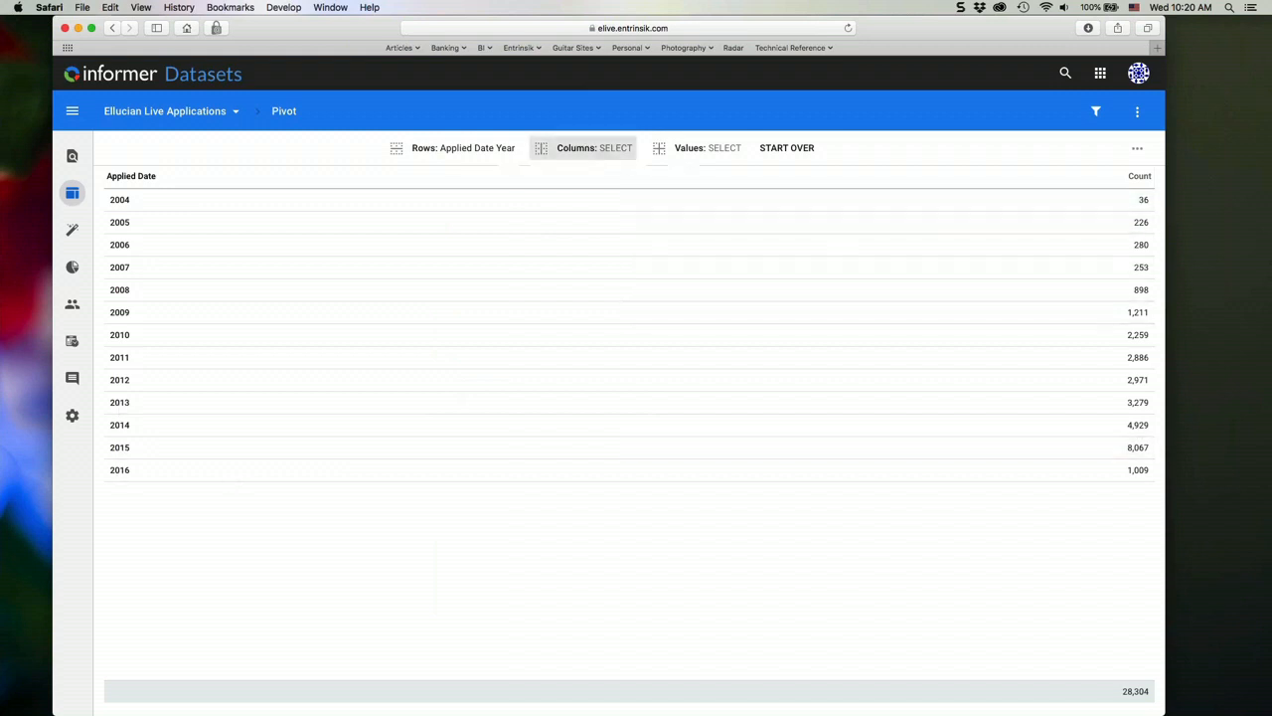
# Set the pivot's columns to the Month of Year of Applied Date
pyautogui.click(583, 147)
pyautogui.scroll(-5, 637, 398)
pyautogui.scroll(-8, 544, 492)
pyautogui.click(546, 489)
pyautogui.scroll(-2, 544, 492)
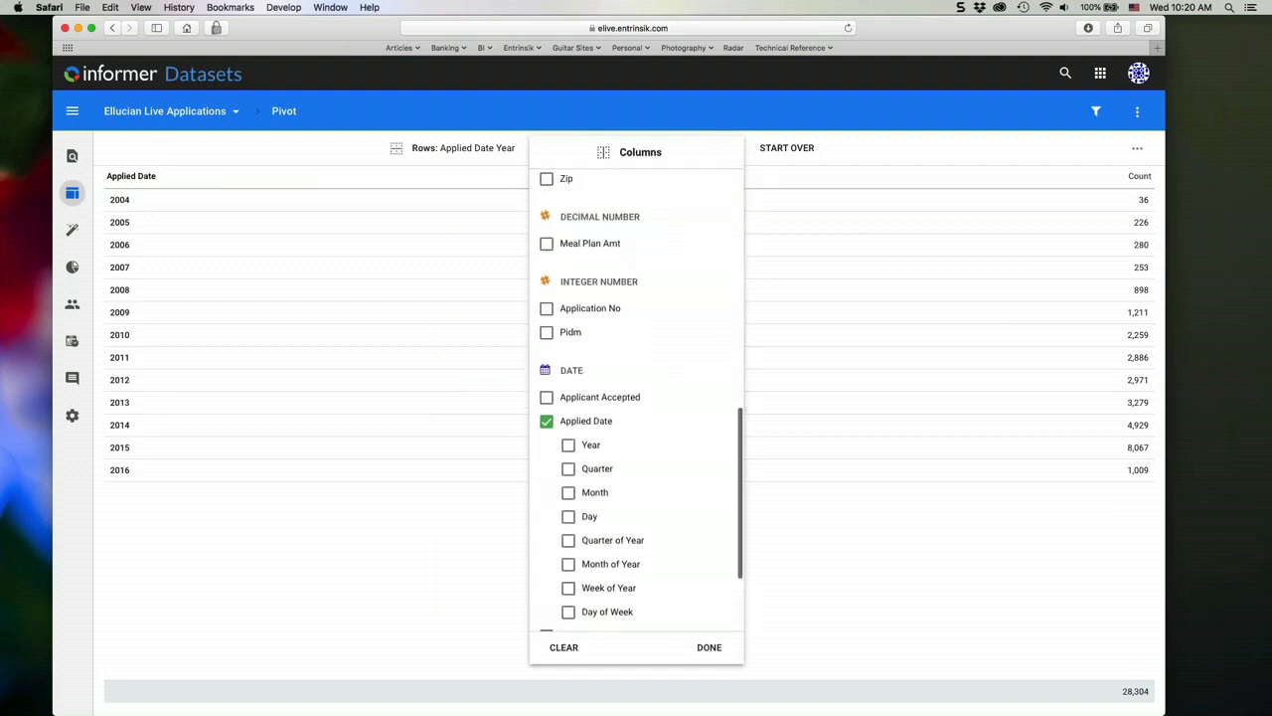
pyautogui.scroll(-1, 648, 542)
pyautogui.click(568, 547)
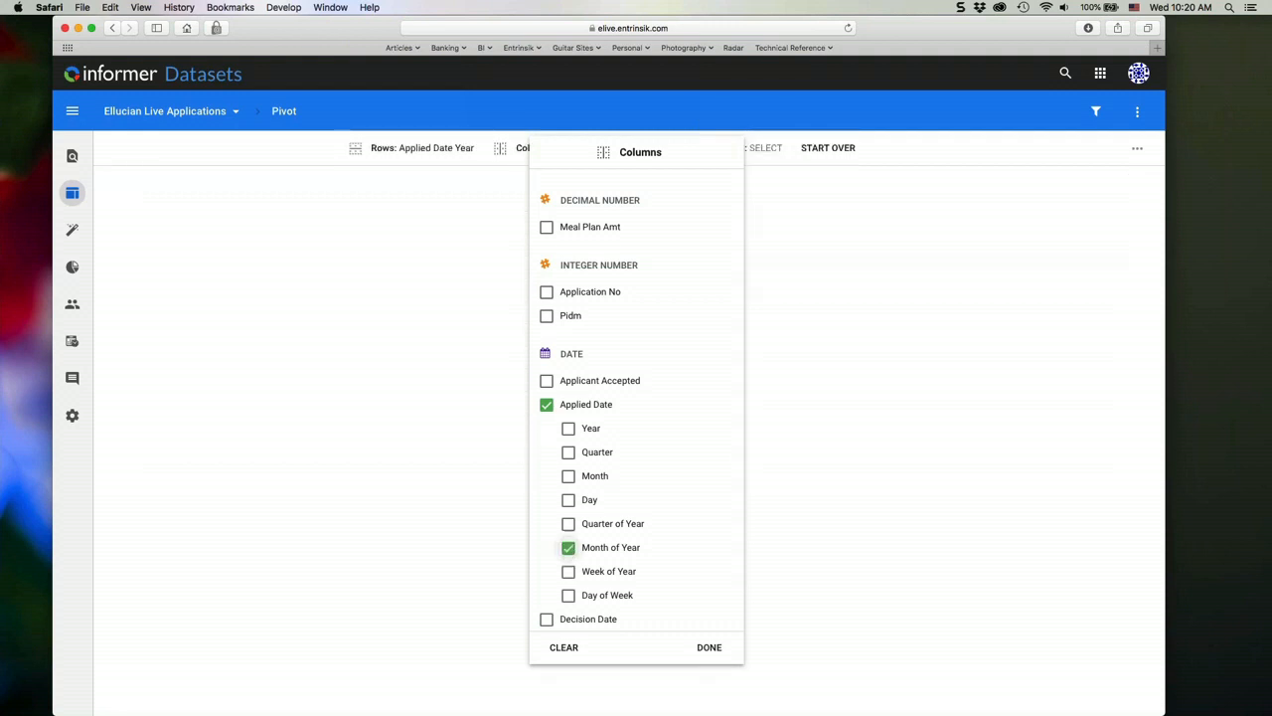
pyautogui.click(708, 648)
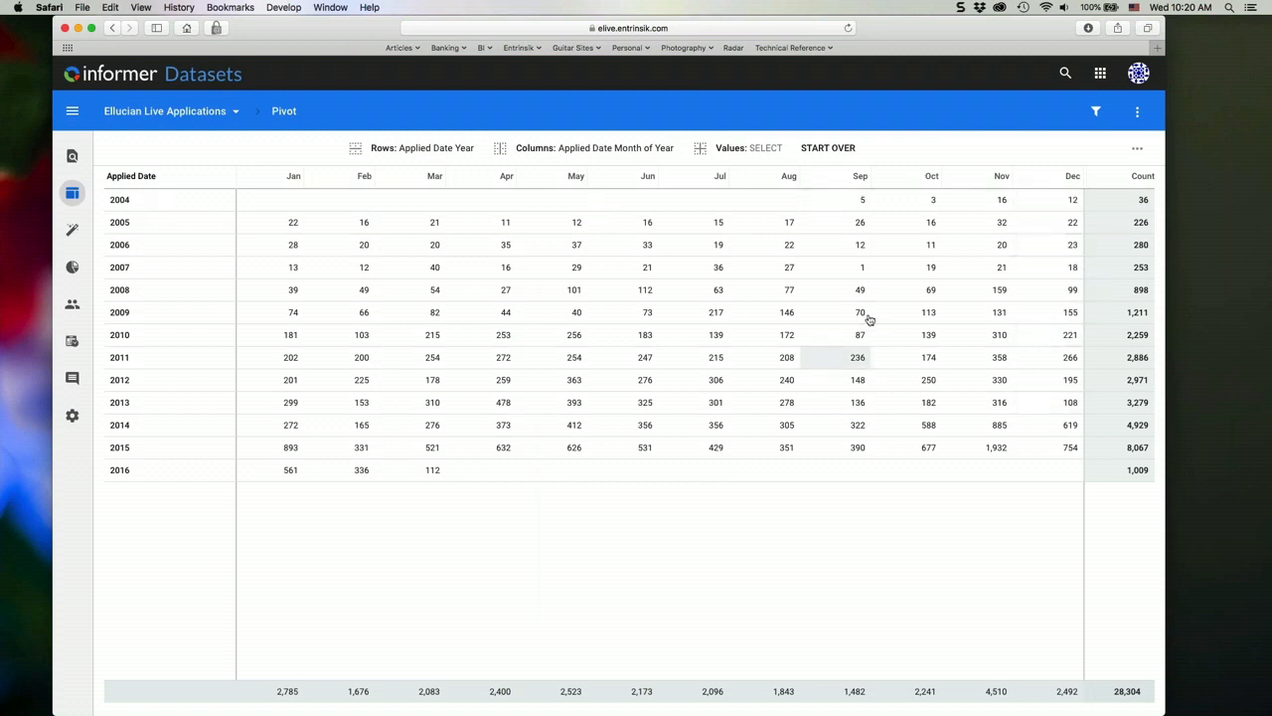
pyautogui.click(751, 148)
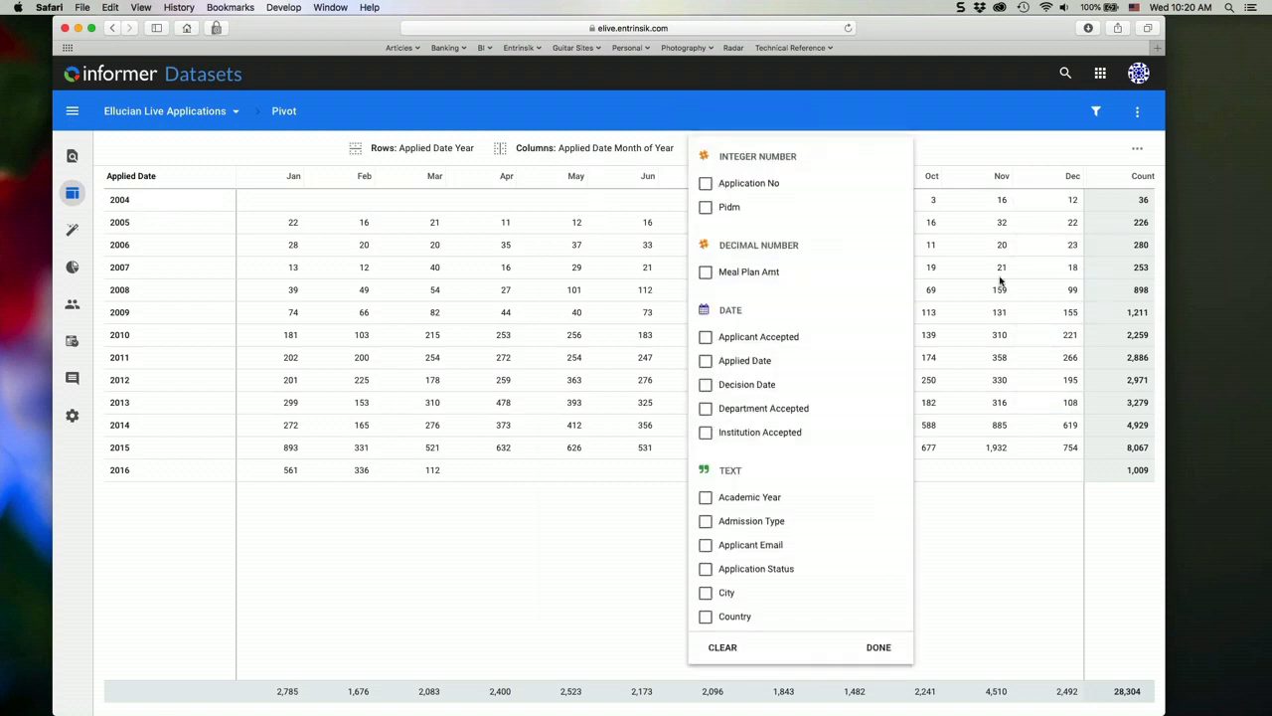
pyautogui.click(997, 144)
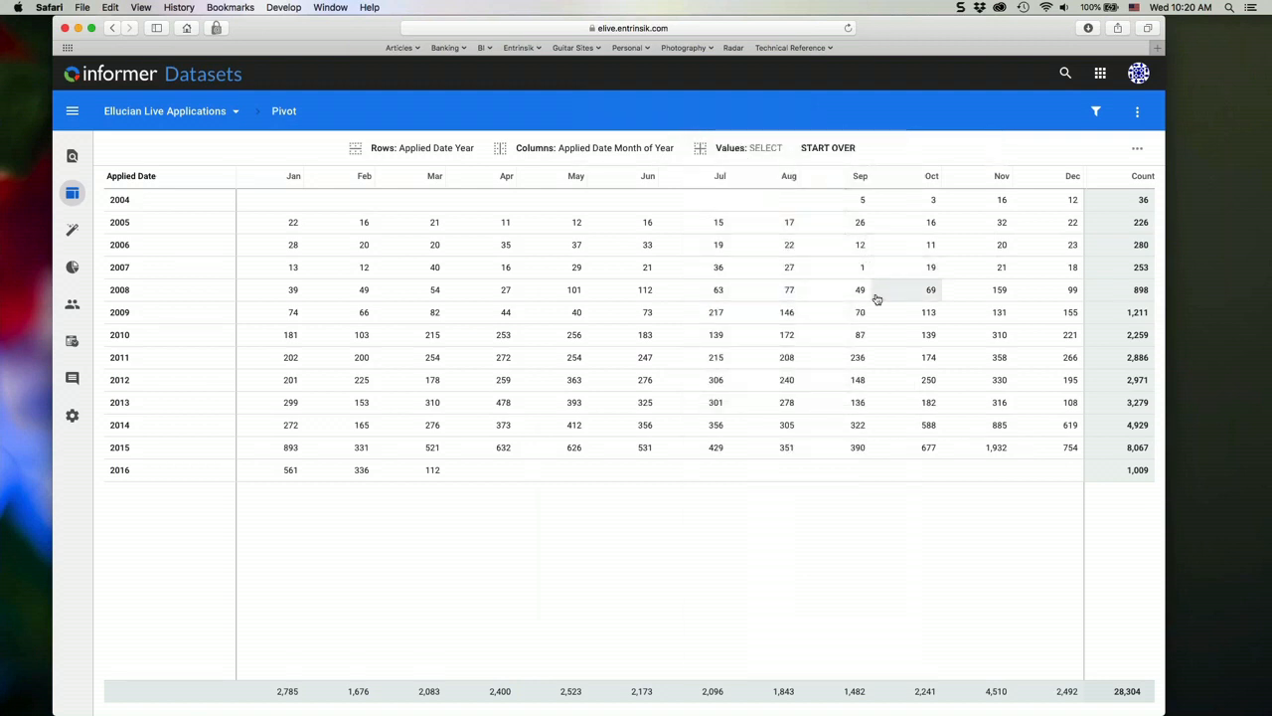
# Review the column and row term limits, and save the Applied Date pivot to the dataset's visuals
pyautogui.click(1135, 153)
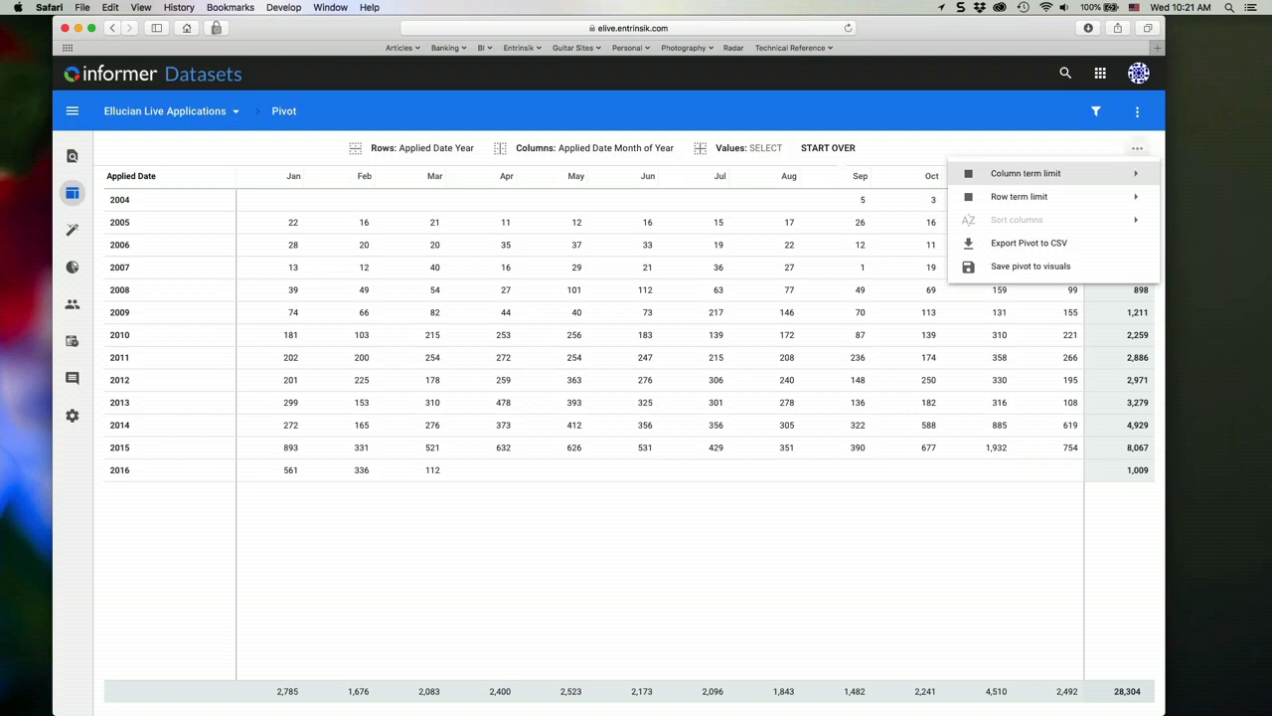
pyautogui.moveTo(1050, 171)
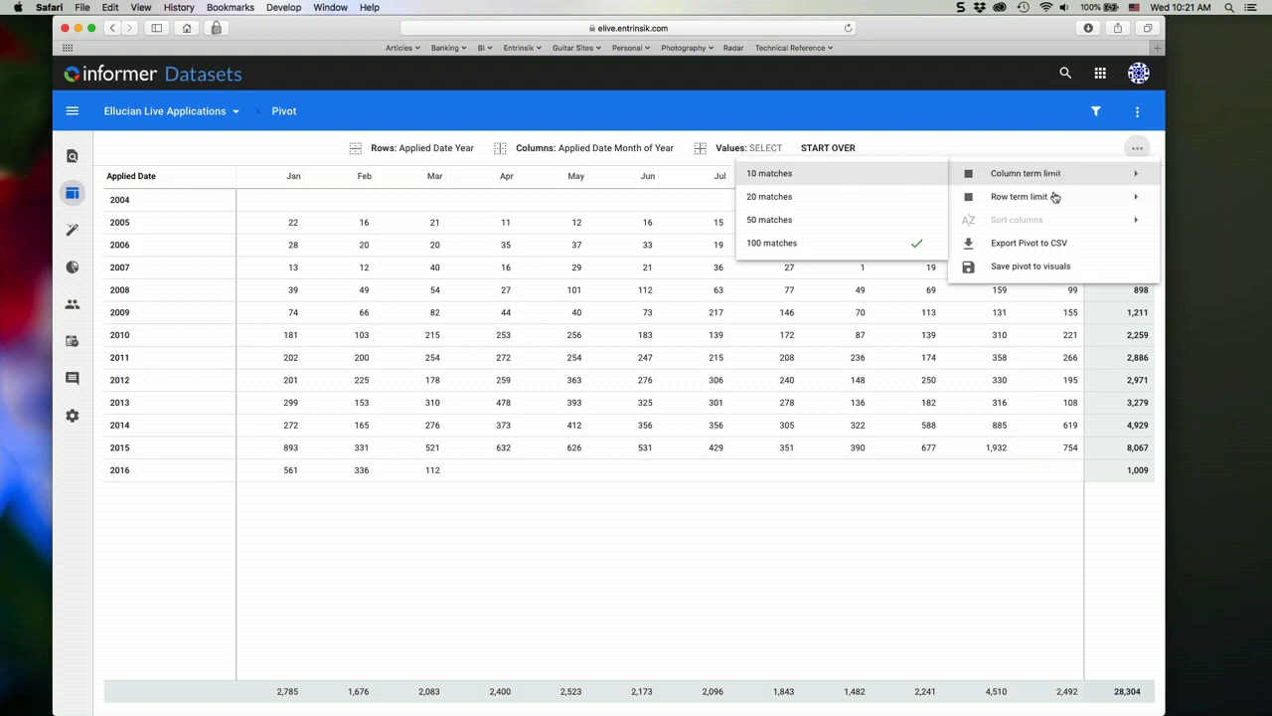
pyautogui.moveTo(1056, 197)
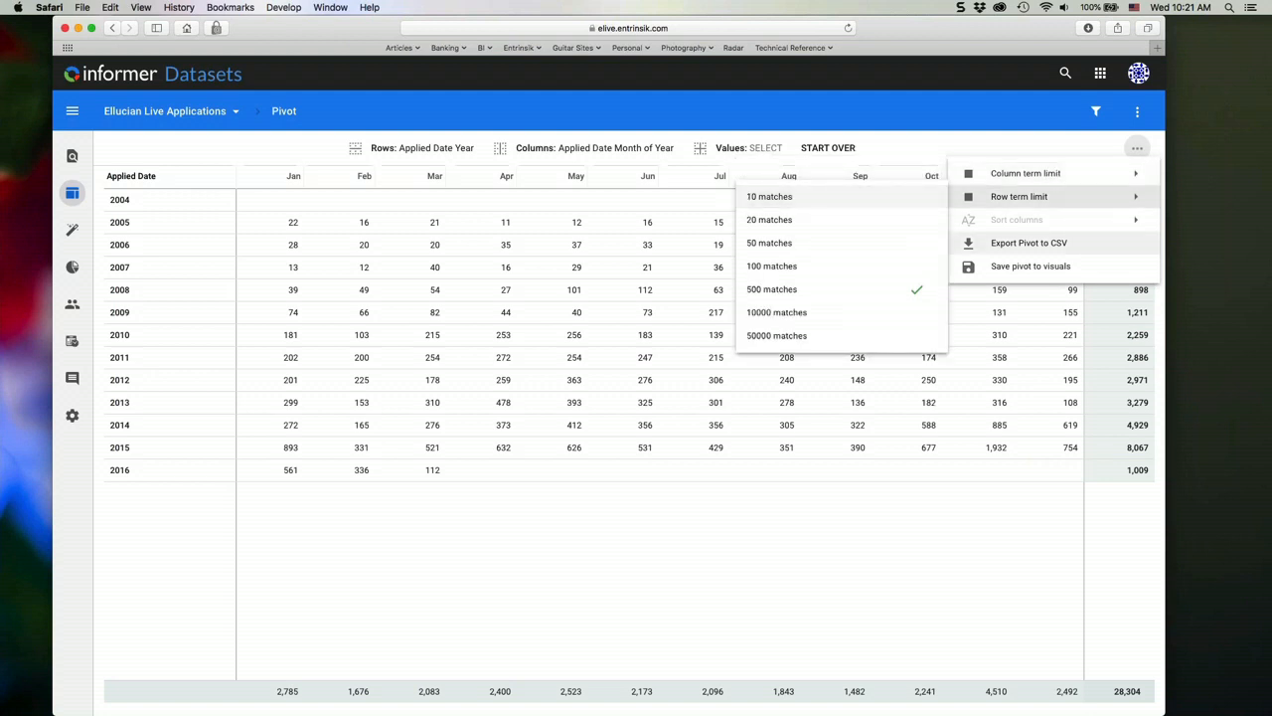
pyautogui.click(1058, 276)
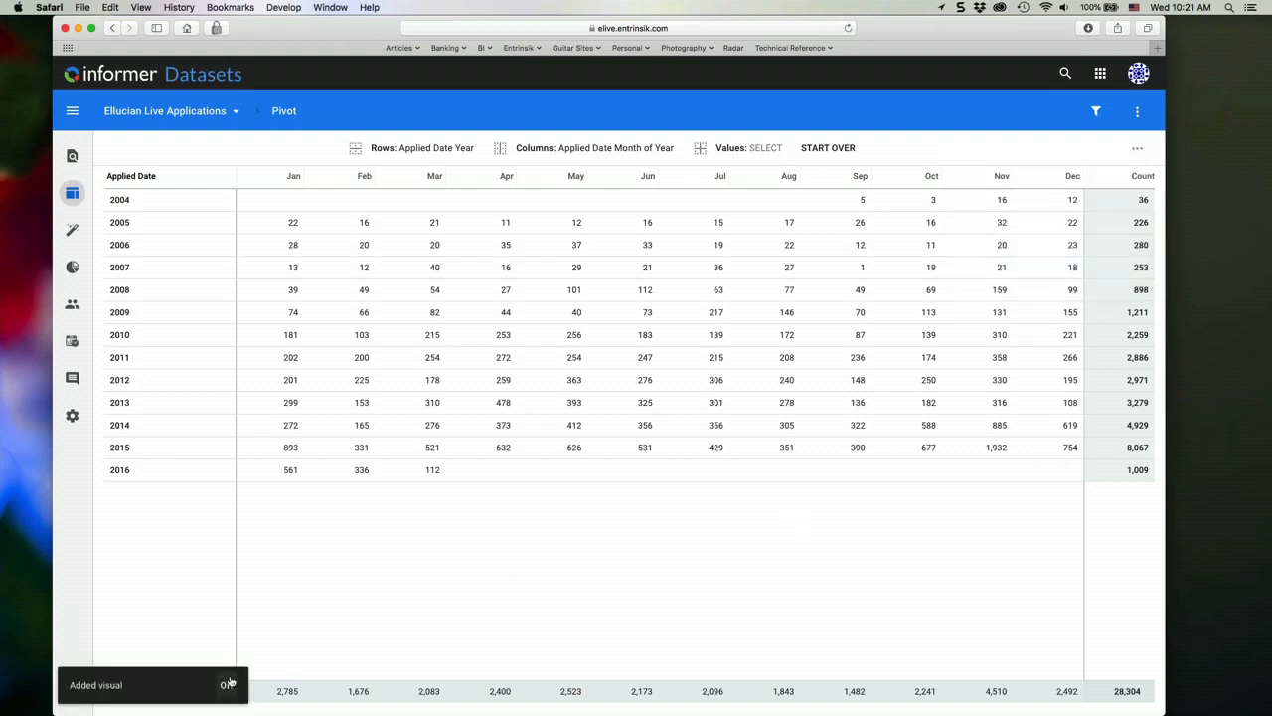
pyautogui.click(225, 686)
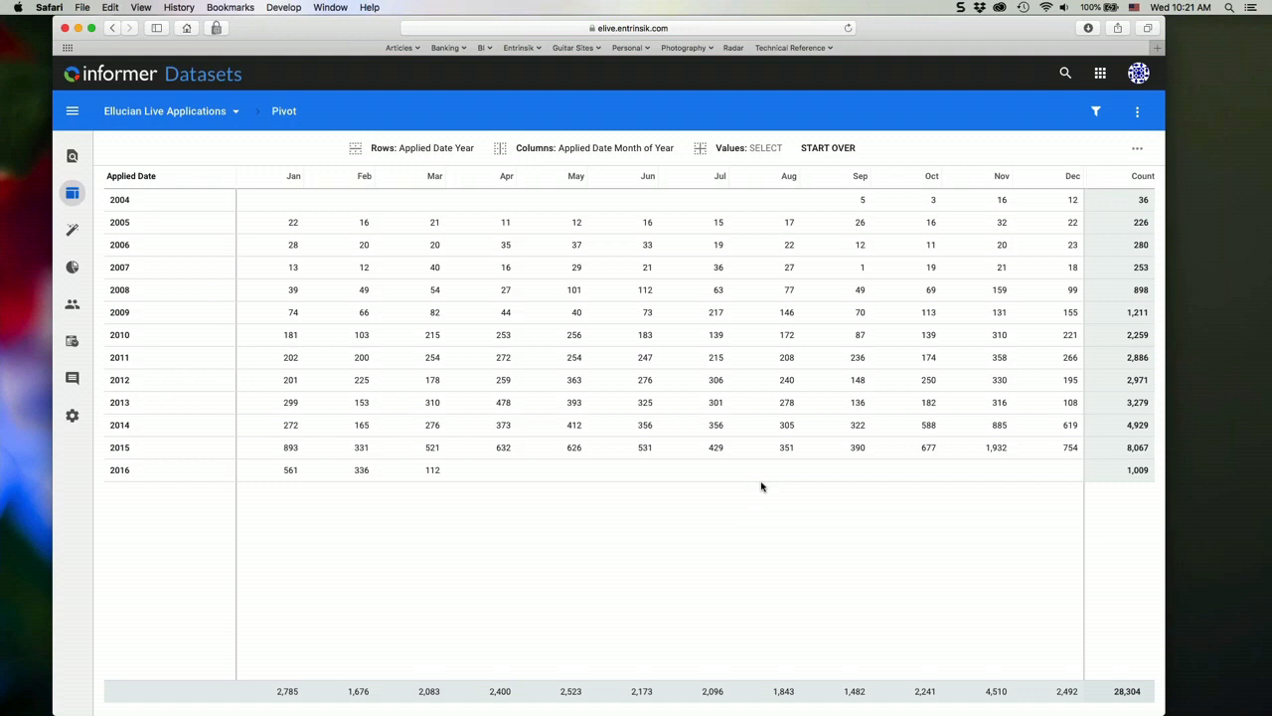
# Start the pivot over and rebuild it with Gender as the rows and Ethnicity as the columns
pyautogui.click(828, 147)
pyautogui.click(481, 148)
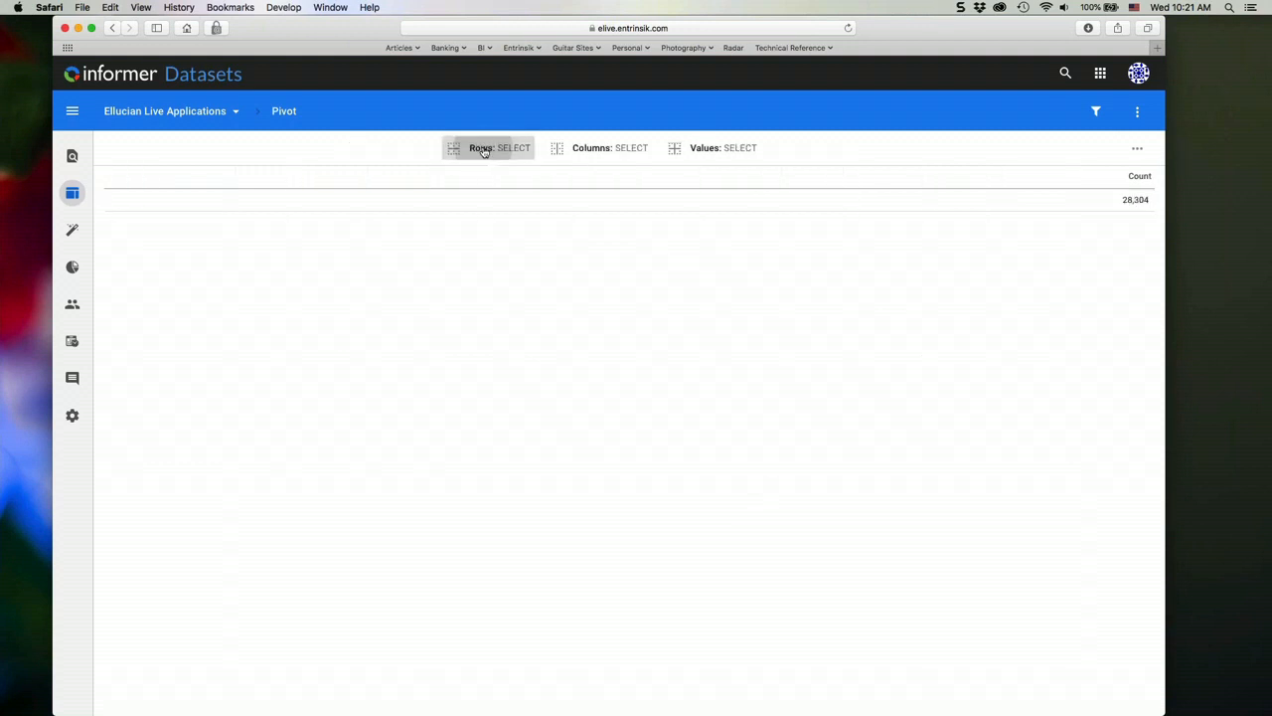
pyautogui.click(459, 575)
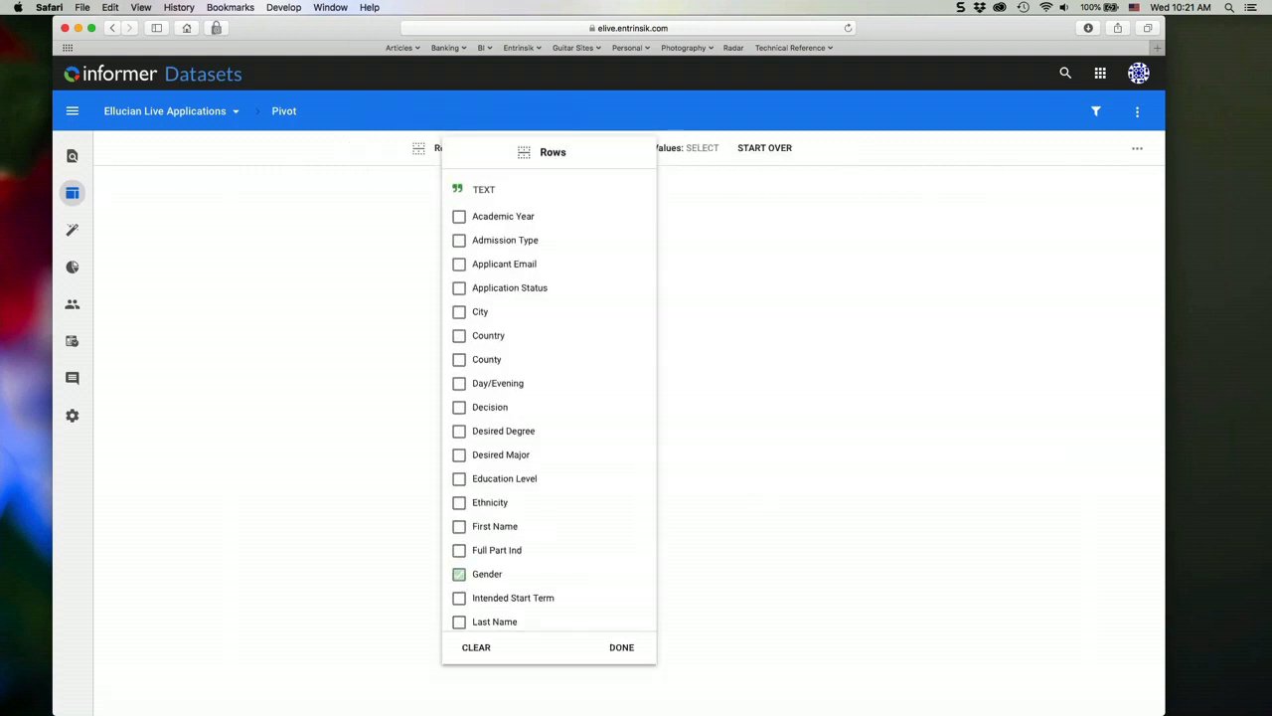
pyautogui.click(582, 150)
pyautogui.scroll(-3, 616, 397)
pyautogui.scroll(-1, 567, 358)
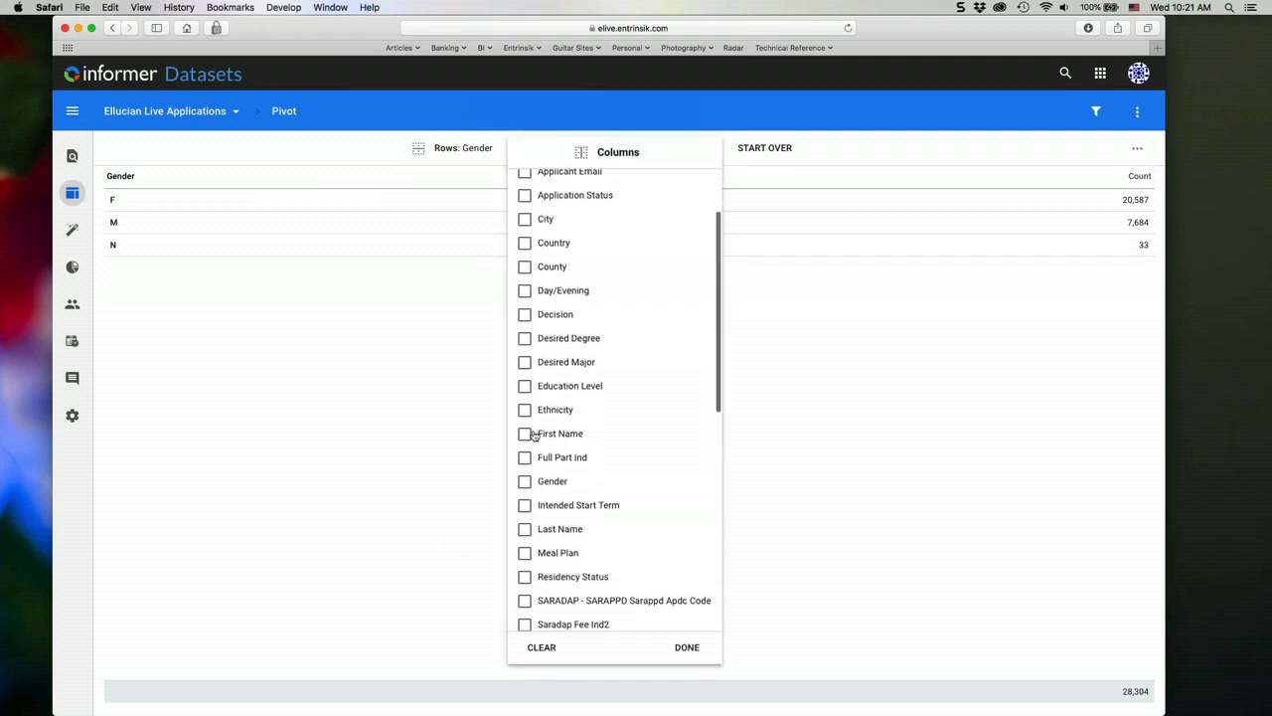
pyautogui.click(525, 411)
pyautogui.click(924, 475)
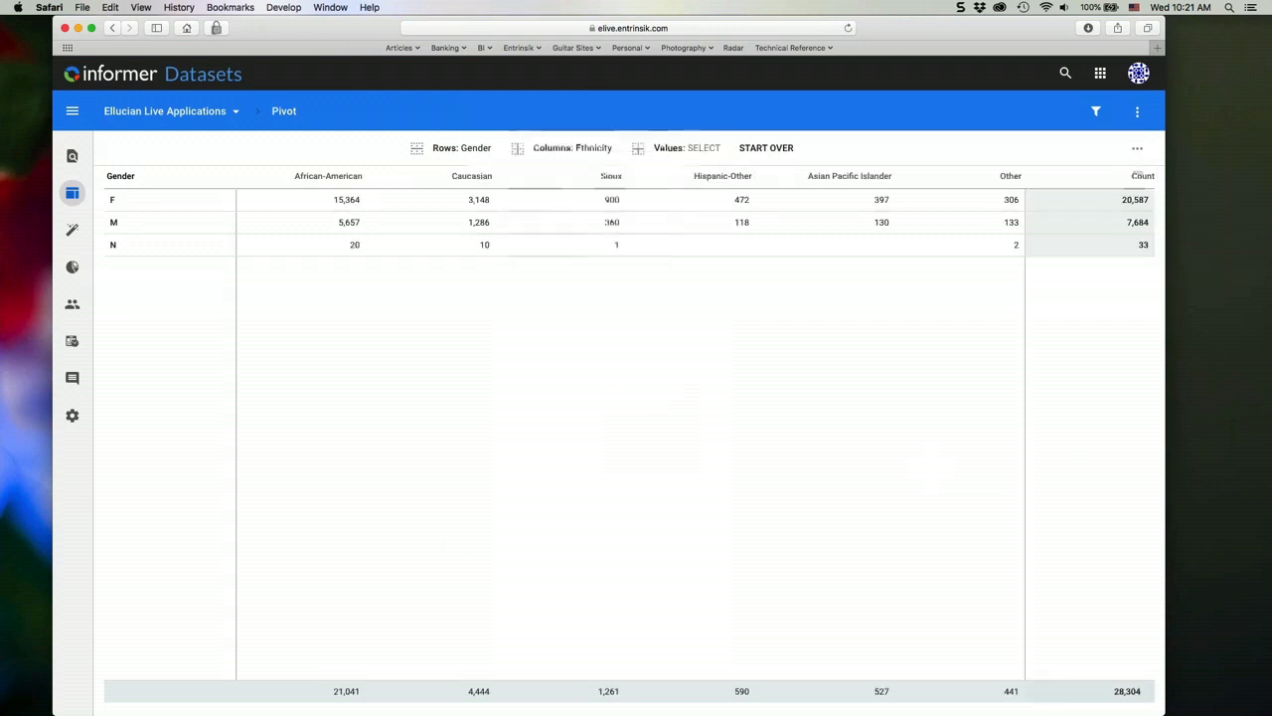
# Sort the ethnicity columns by header ascending, and switch the sorting back to count descending
pyautogui.click(1137, 149)
pyautogui.moveTo(1028, 220)
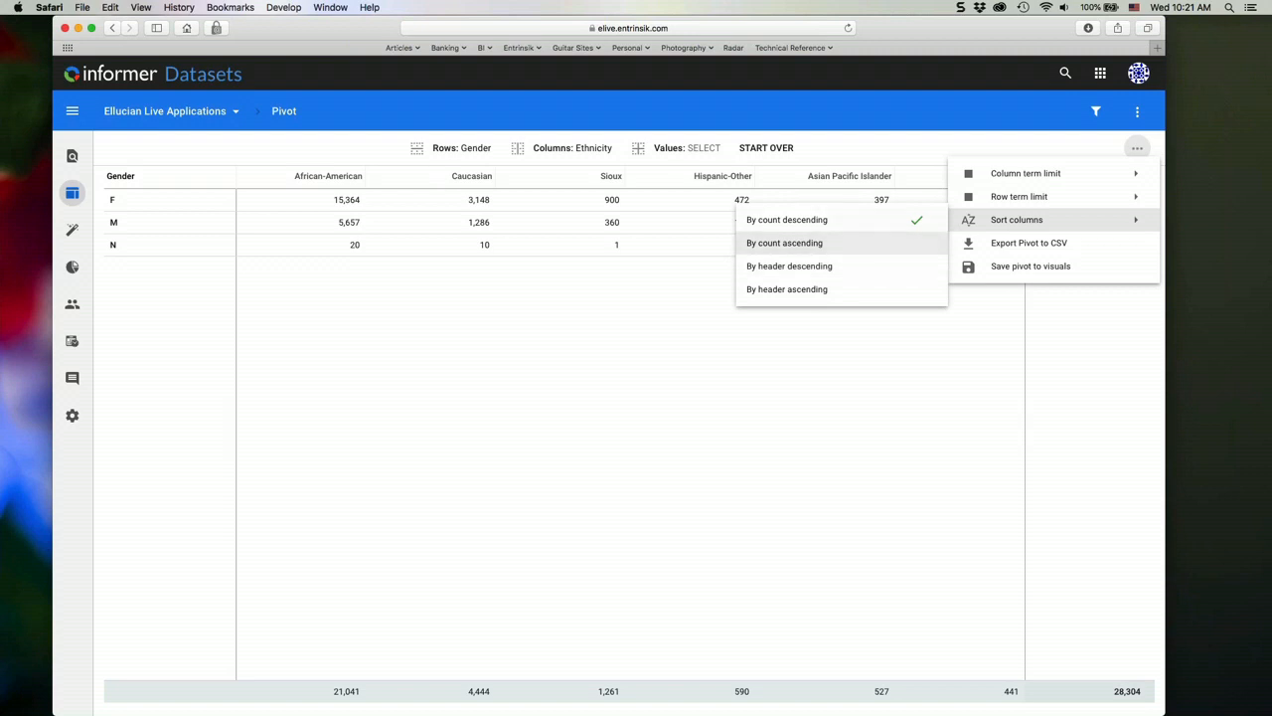
pyautogui.click(821, 290)
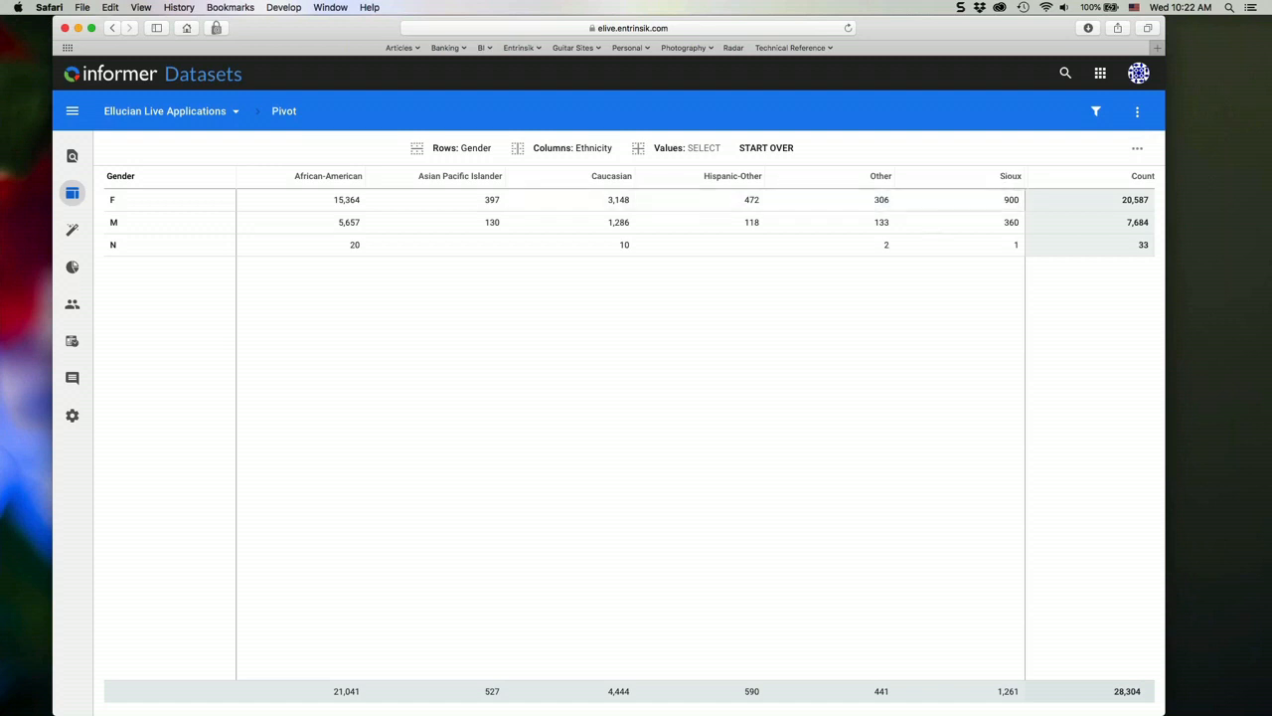
pyautogui.click(1137, 148)
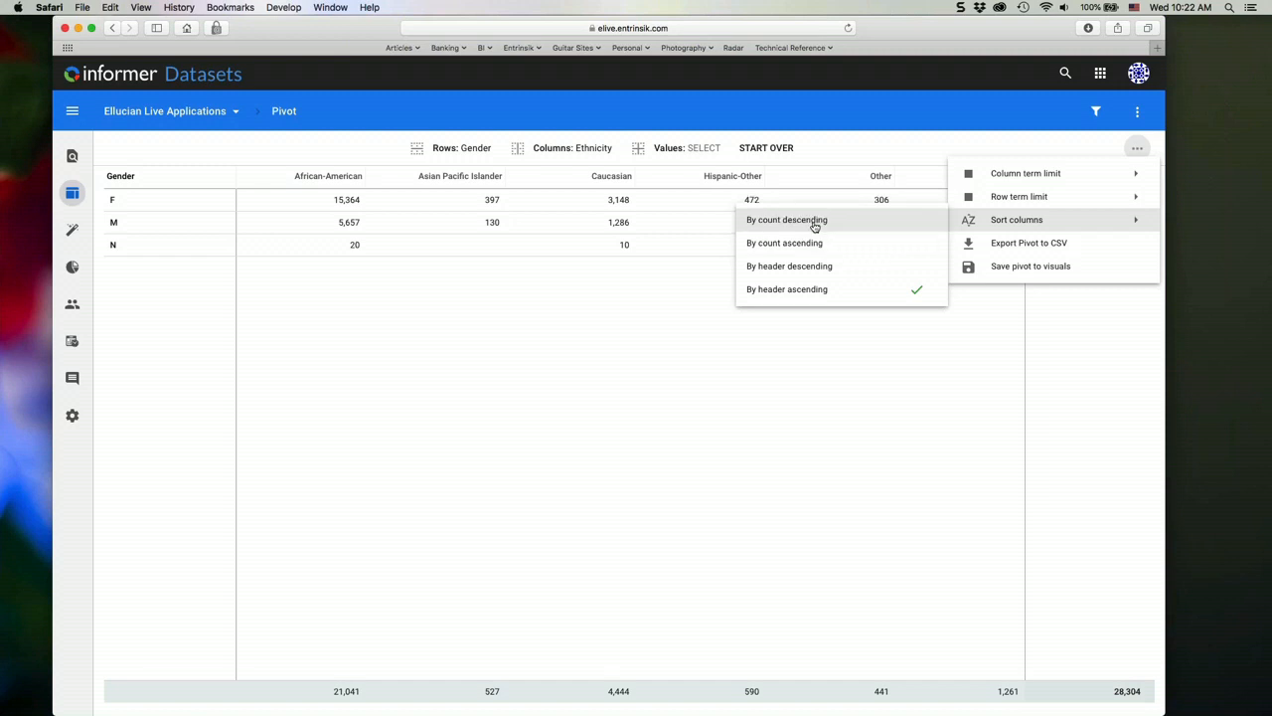
pyautogui.click(815, 221)
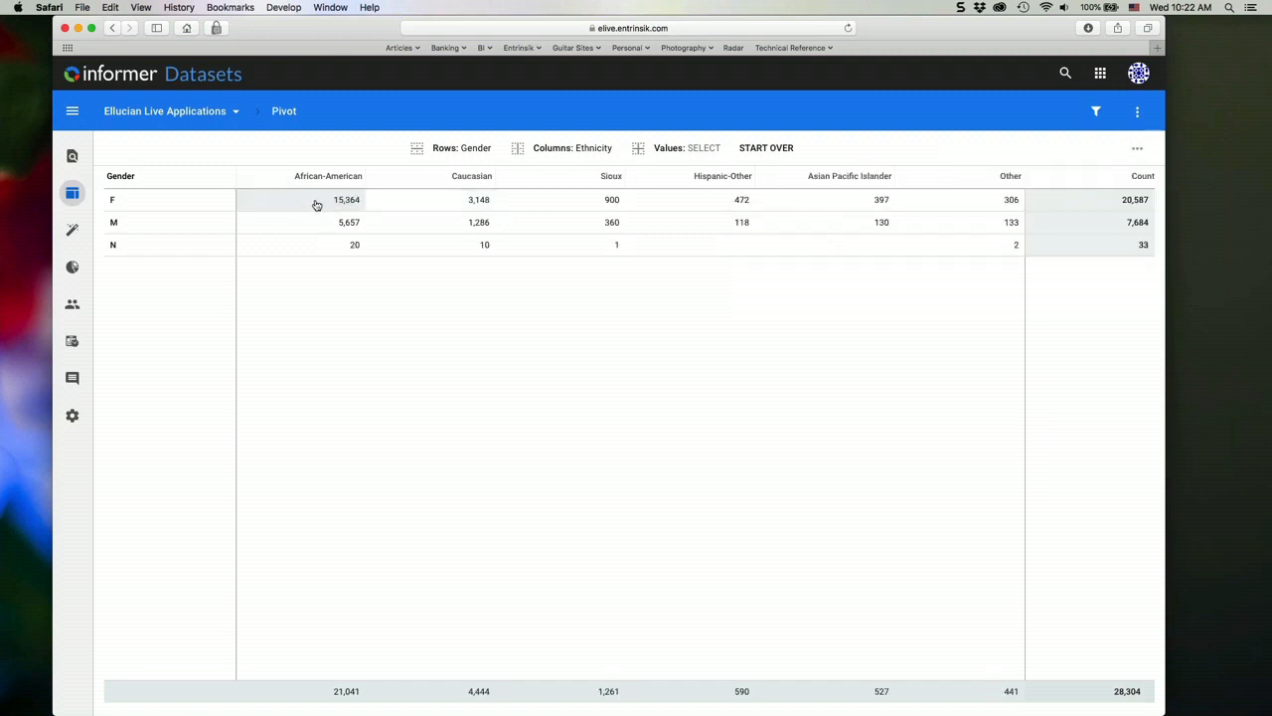